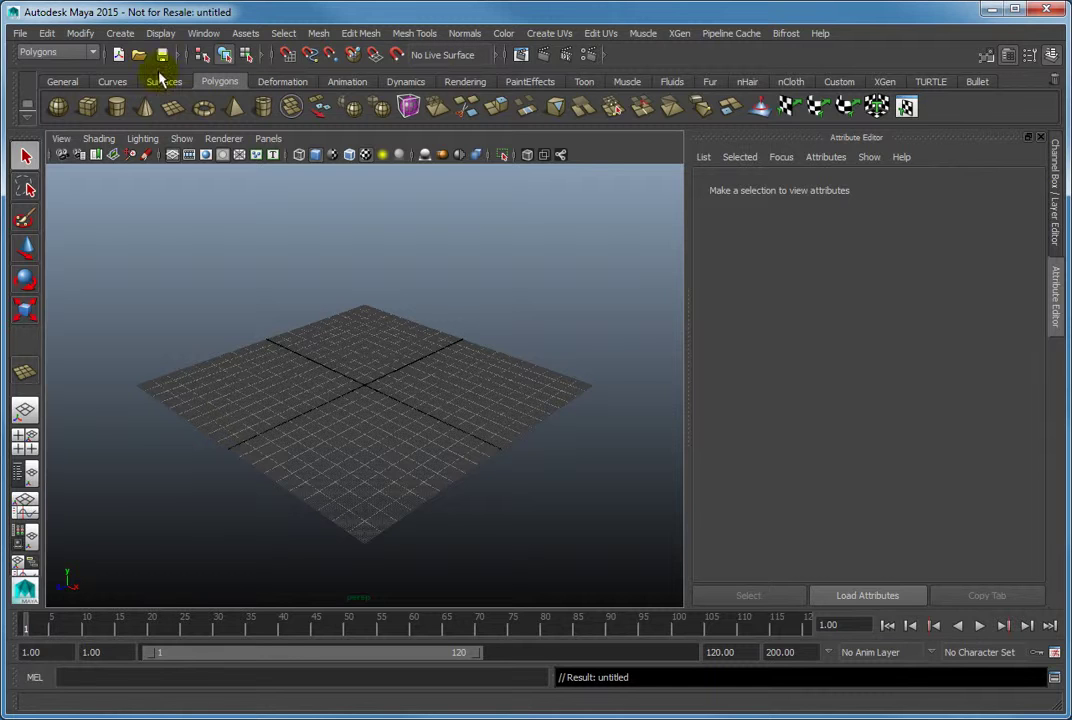
Draw polygon plane pPlane1 across the grid and choose Assign New Material from its right-click menu
left_click(173, 108)
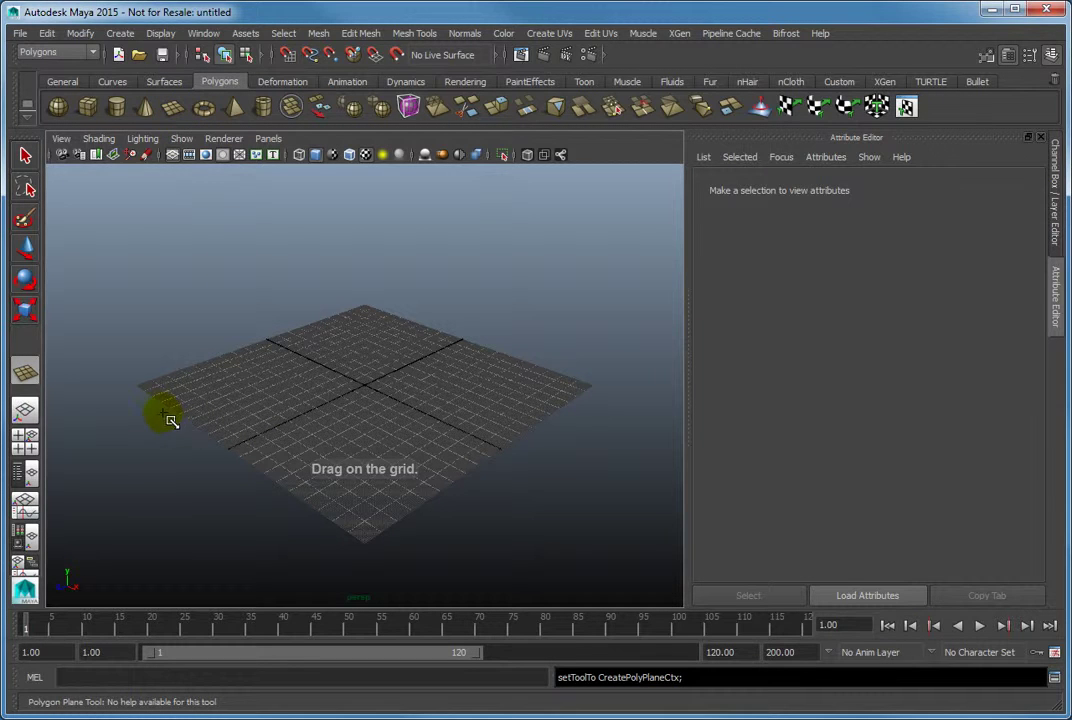
left_click_drag(189, 386, 552, 391)
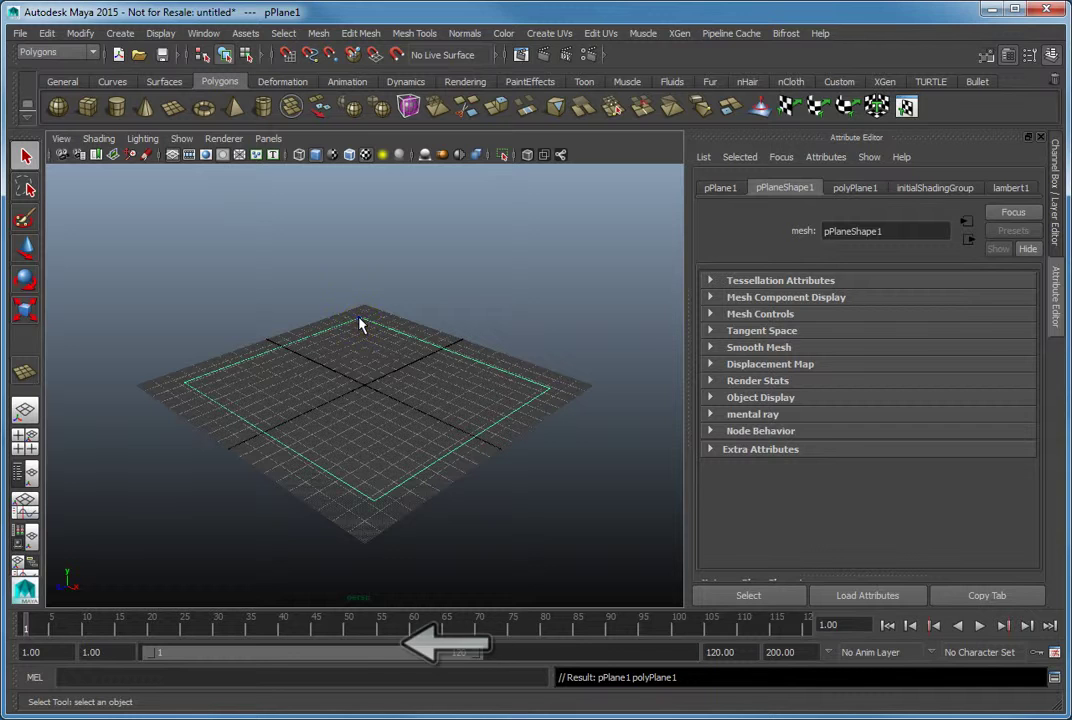
right_click_drag(360, 323, 359, 645)
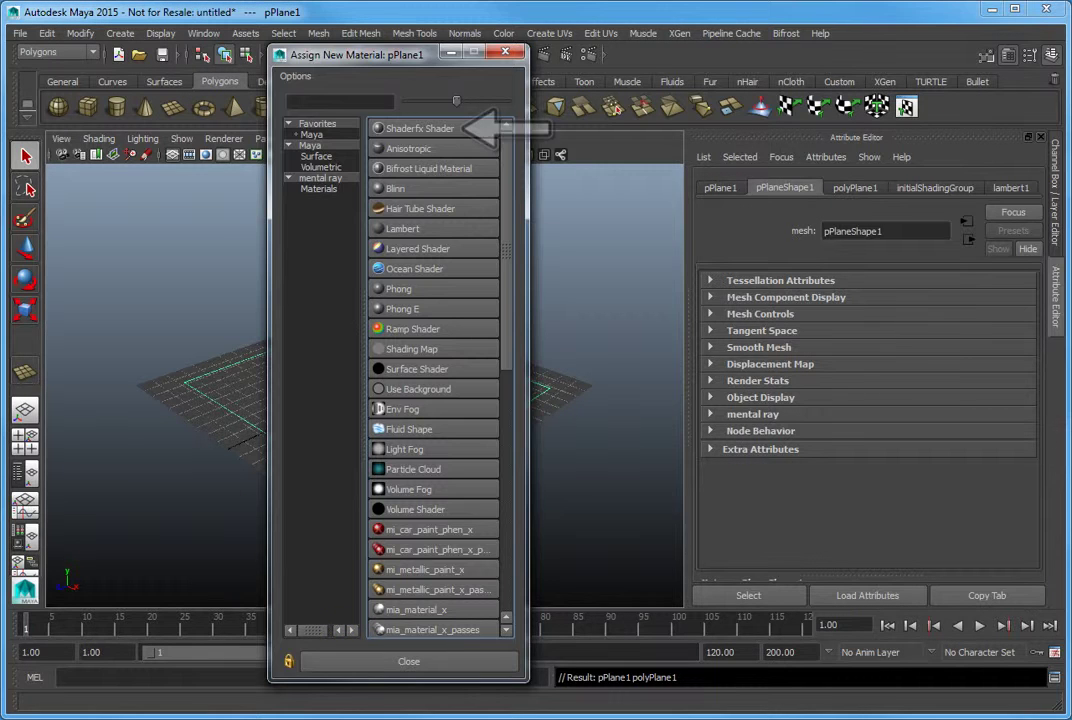
Assign pPlane1 a new Shaderfx Shader material, ShaderfxShader1
left_click(420, 129)
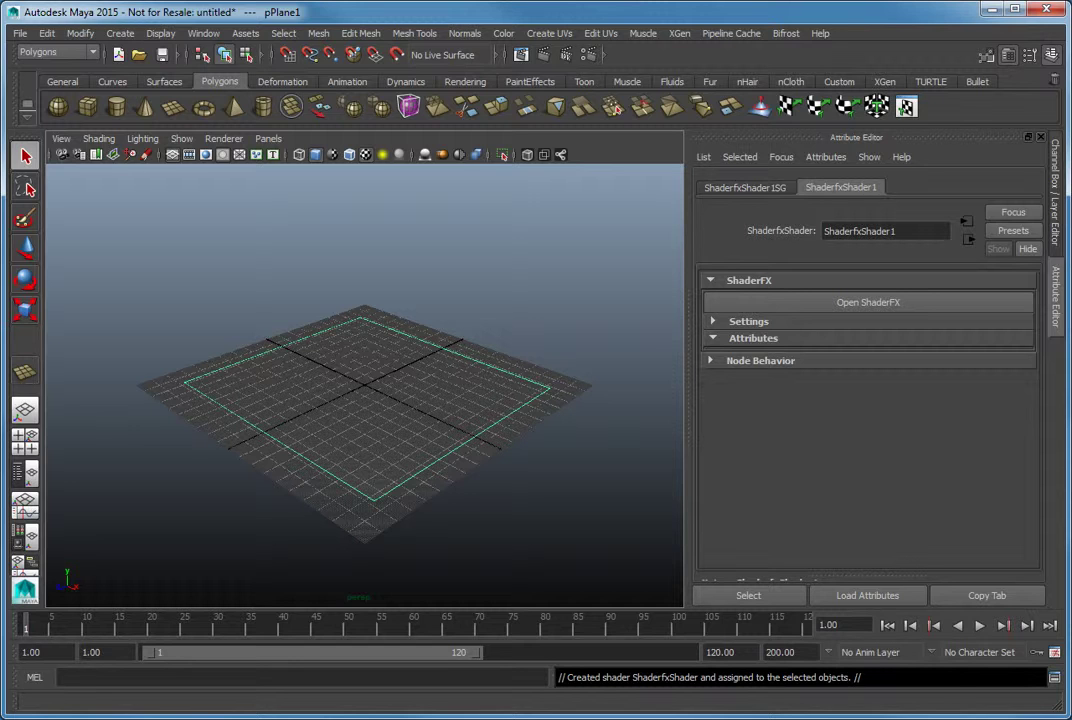
Check the viewport renderer, then launch the ShaderFX graph for ShaderfxShader1
left_click(233, 139)
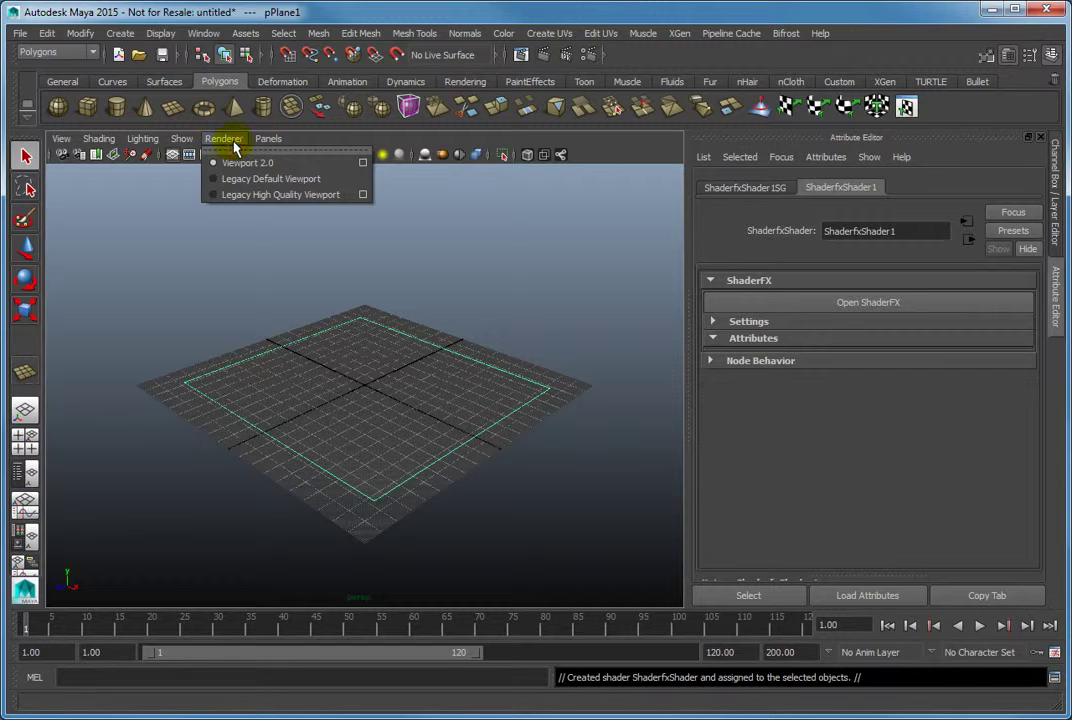
left_click(234, 140)
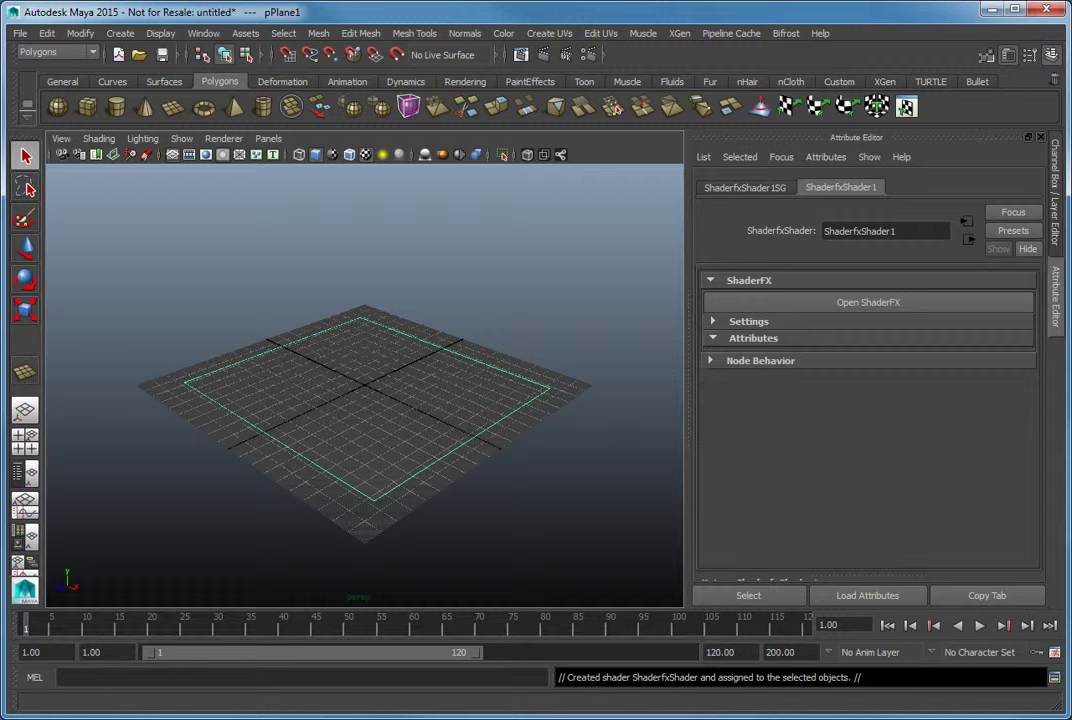
left_click(885, 304)
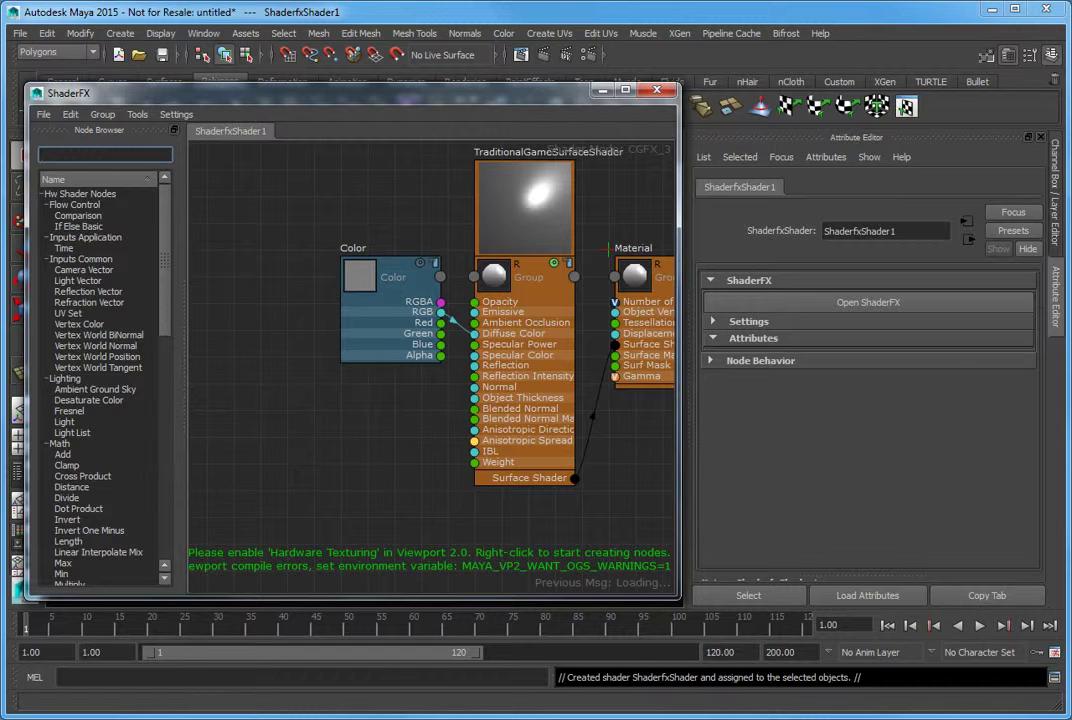
Delete the RGB-to-Diffuse Color link and the default Color node from the graph
left_click(452, 322)
key("Delete")
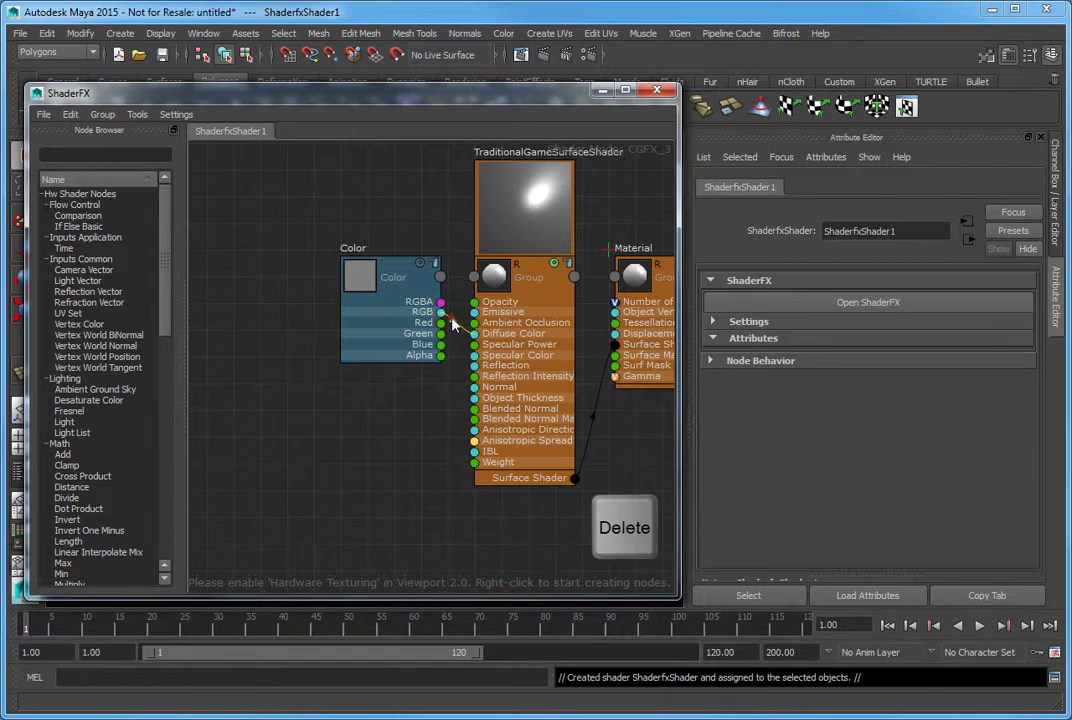
left_click_drag(441, 312, 390, 317)
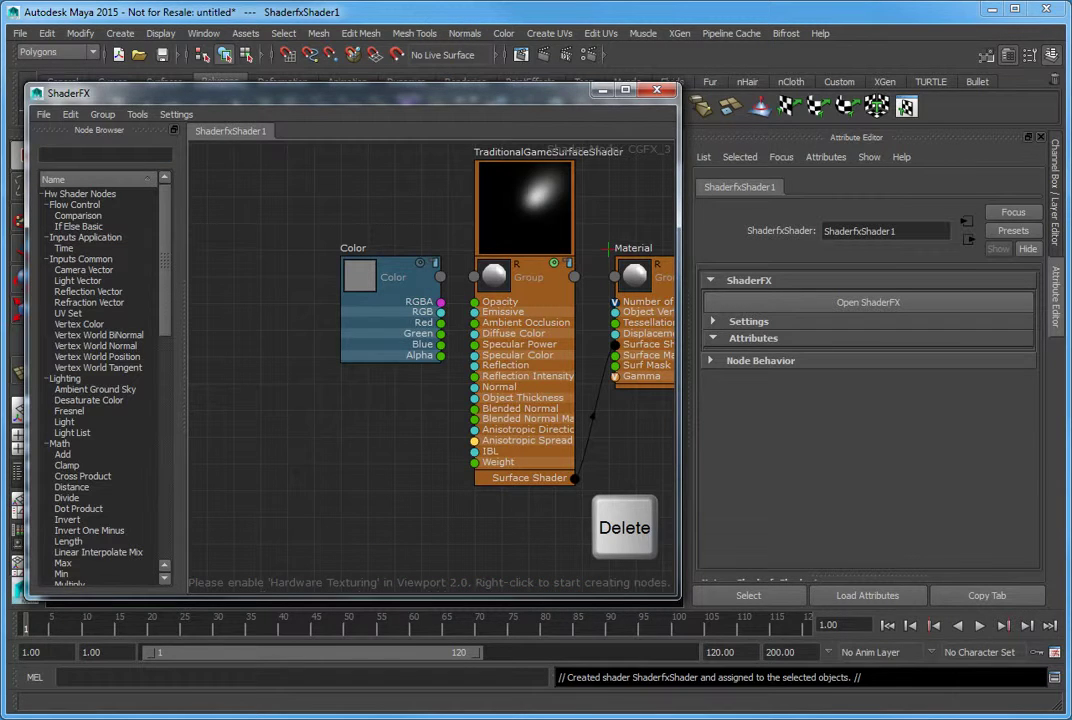
left_click(392, 285)
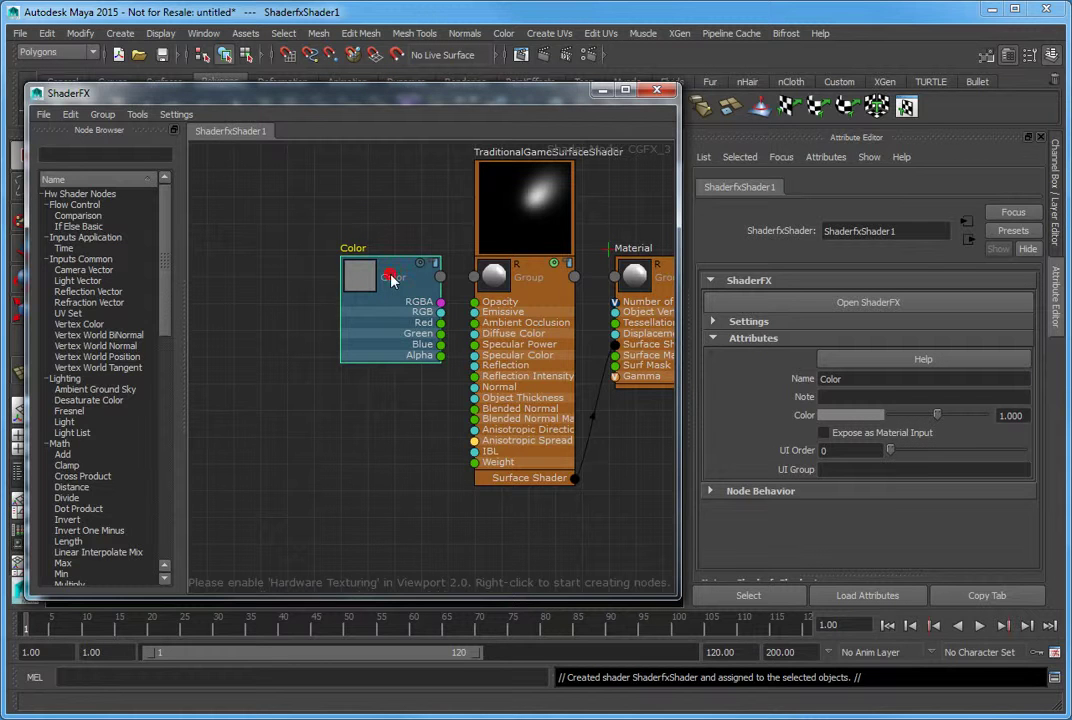
key("Delete")
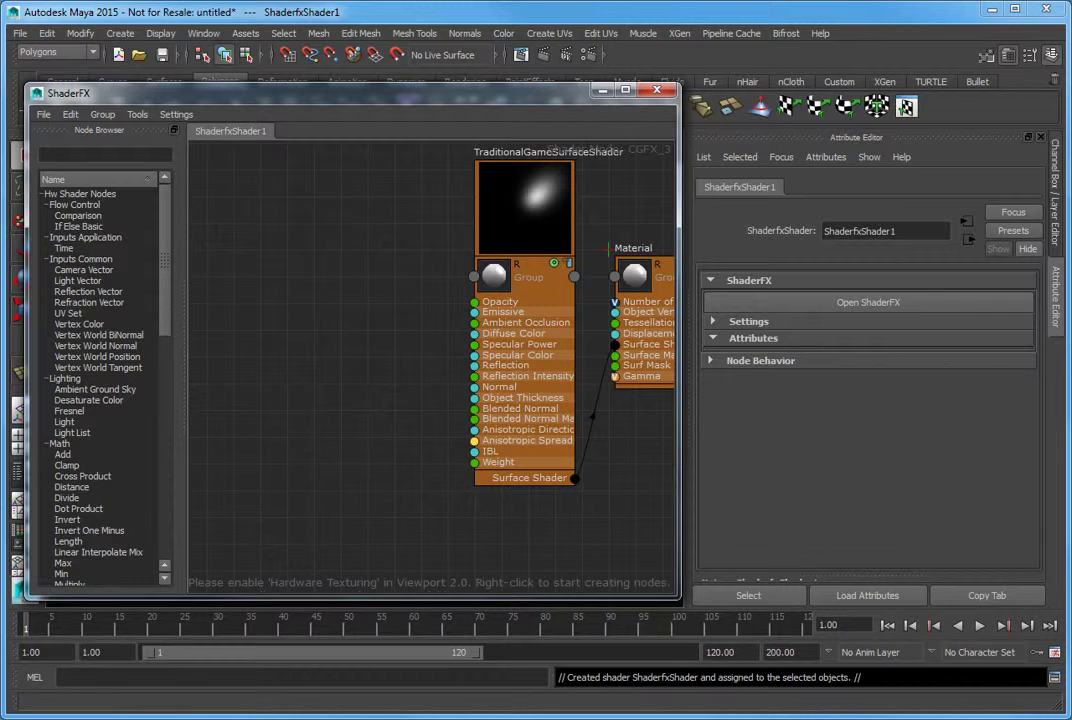
Add a Texture Map node from Hw Shader Nodes > Textures to the graph
right_click(303, 273)
mouse_move(385, 277)
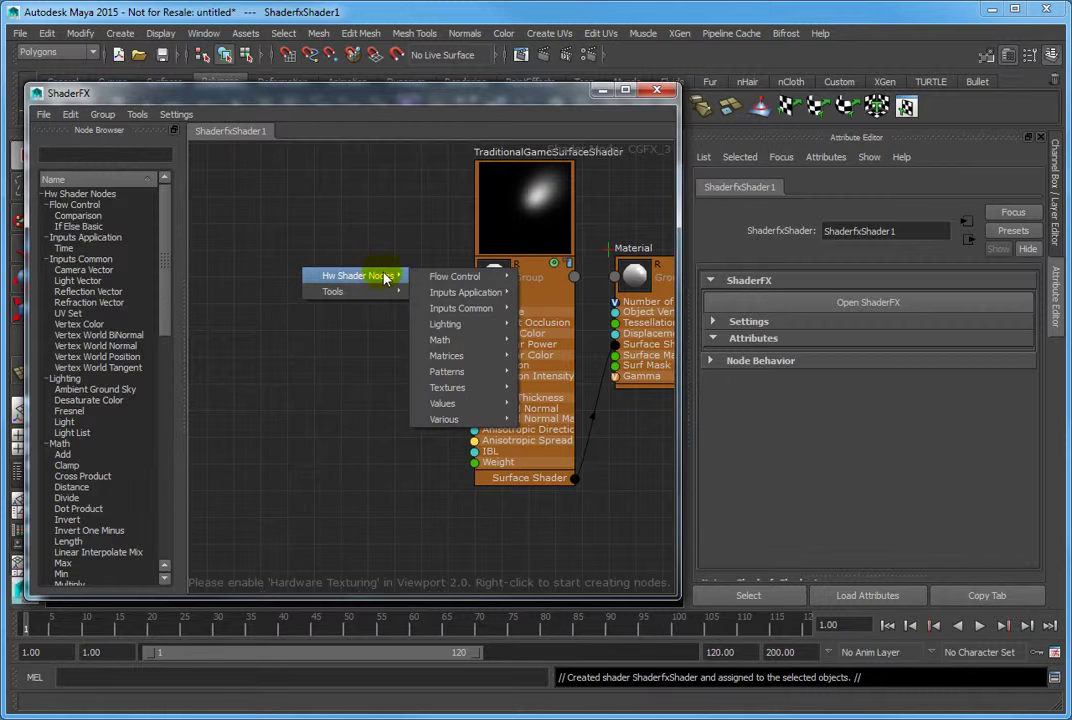
mouse_move(493, 390)
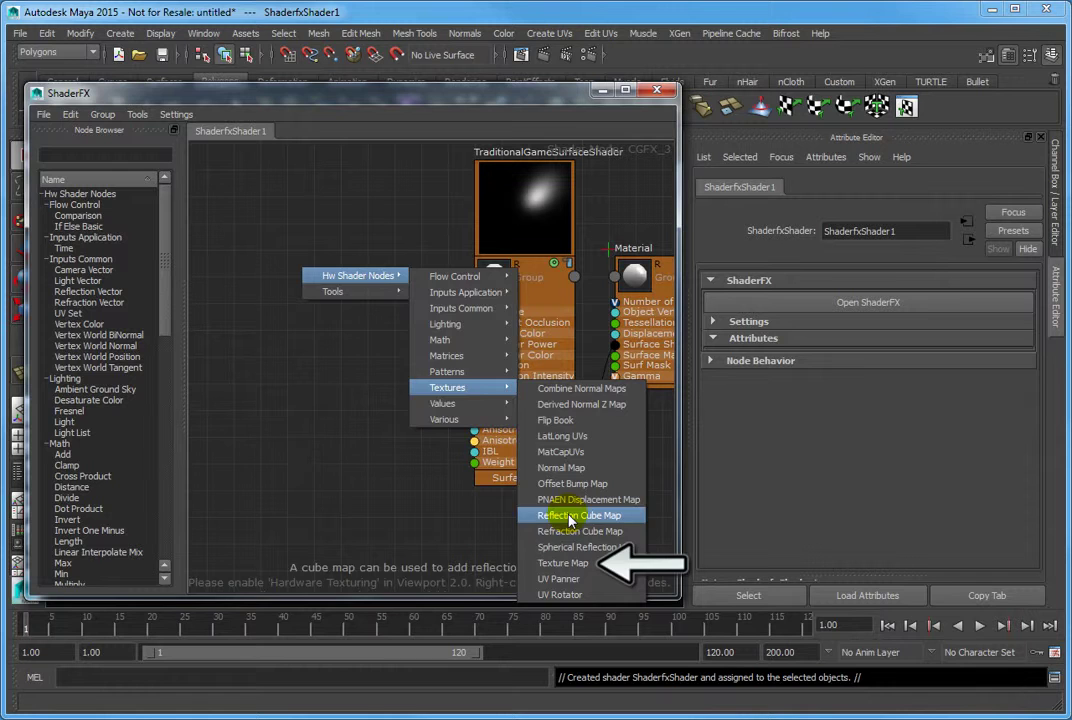
left_click(565, 563)
left_click_drag(332, 290, 360, 281)
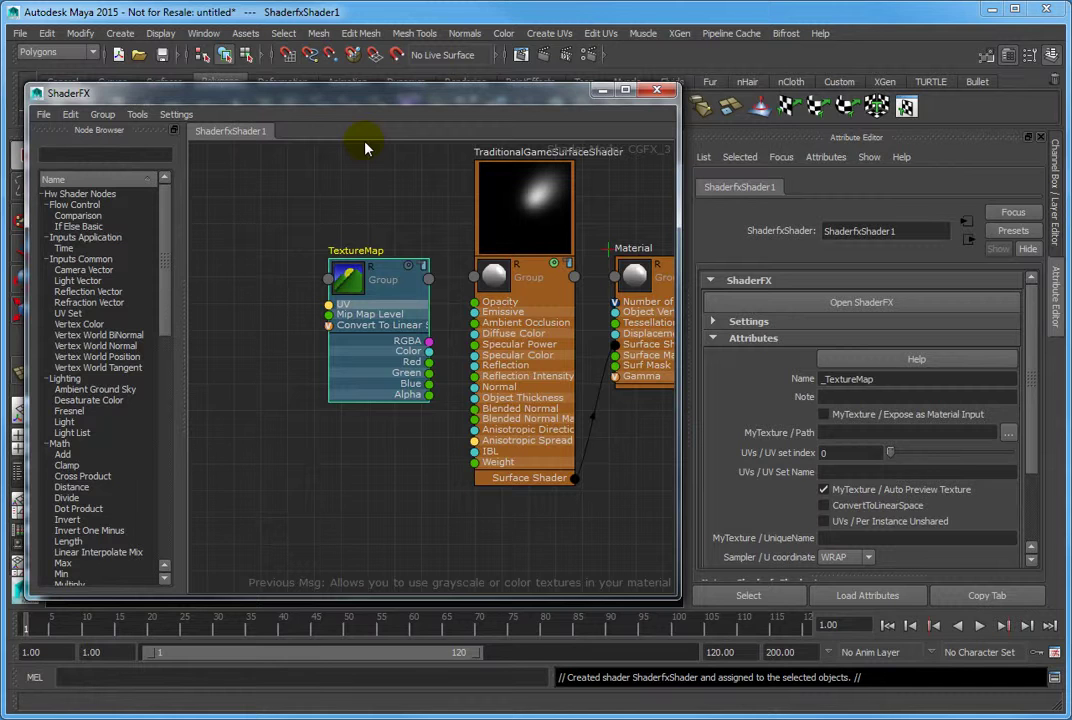
Load Knurly_Opacity.bmp as the TextureMap node's texture path
left_click(1008, 433)
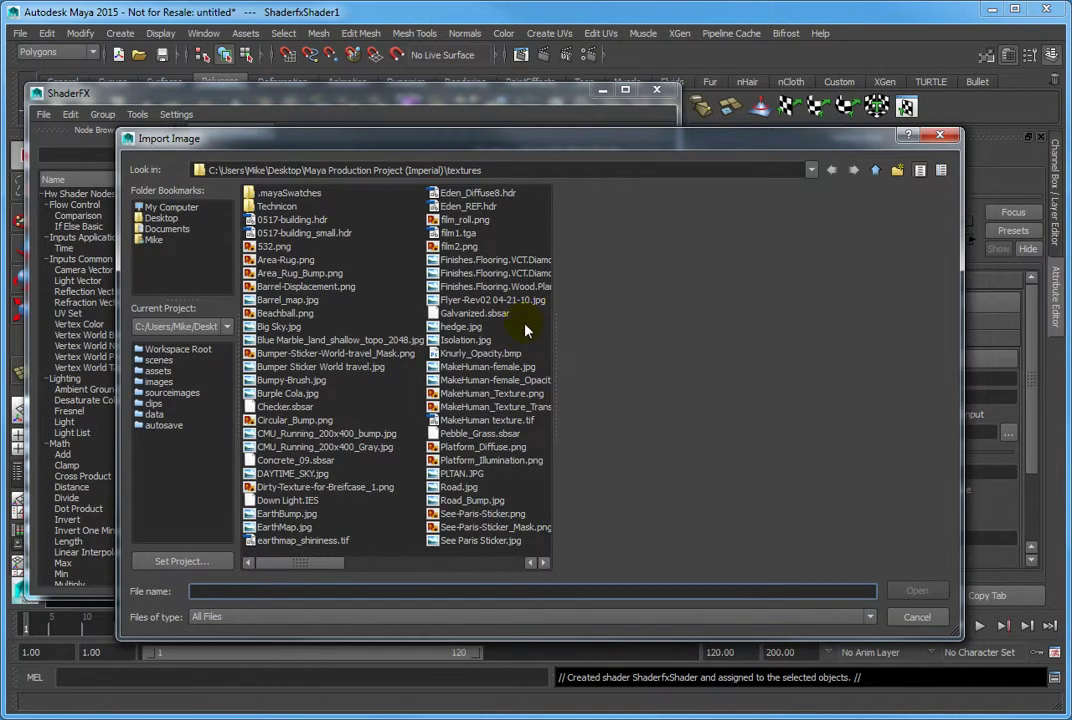
left_click(510, 355)
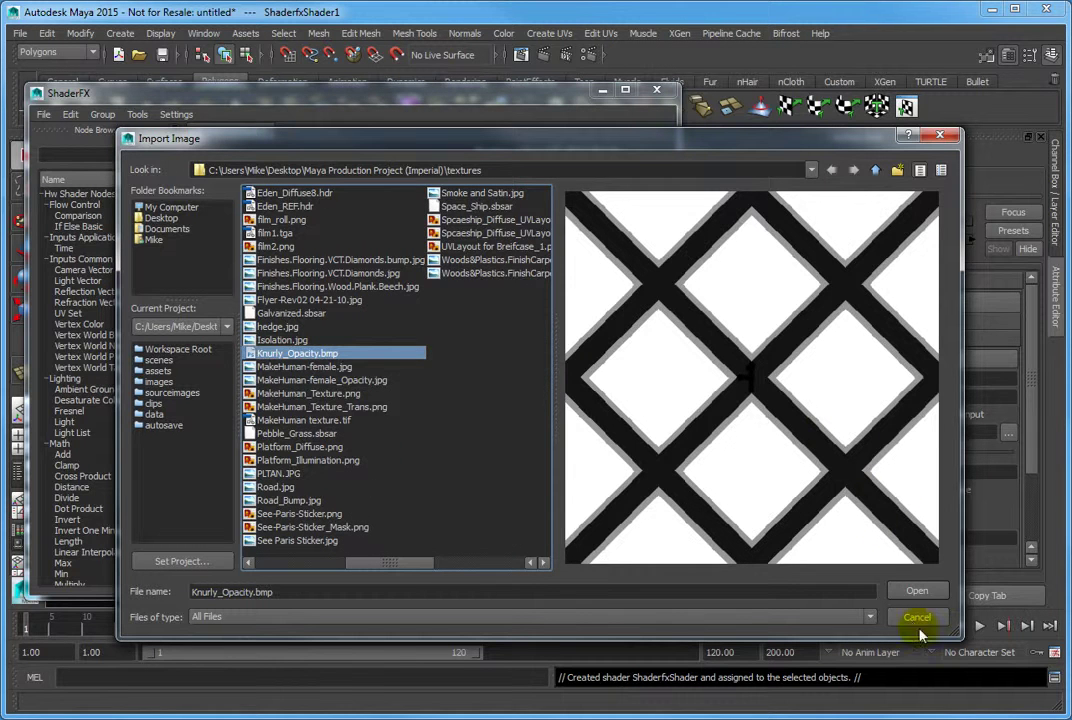
left_click(917, 591)
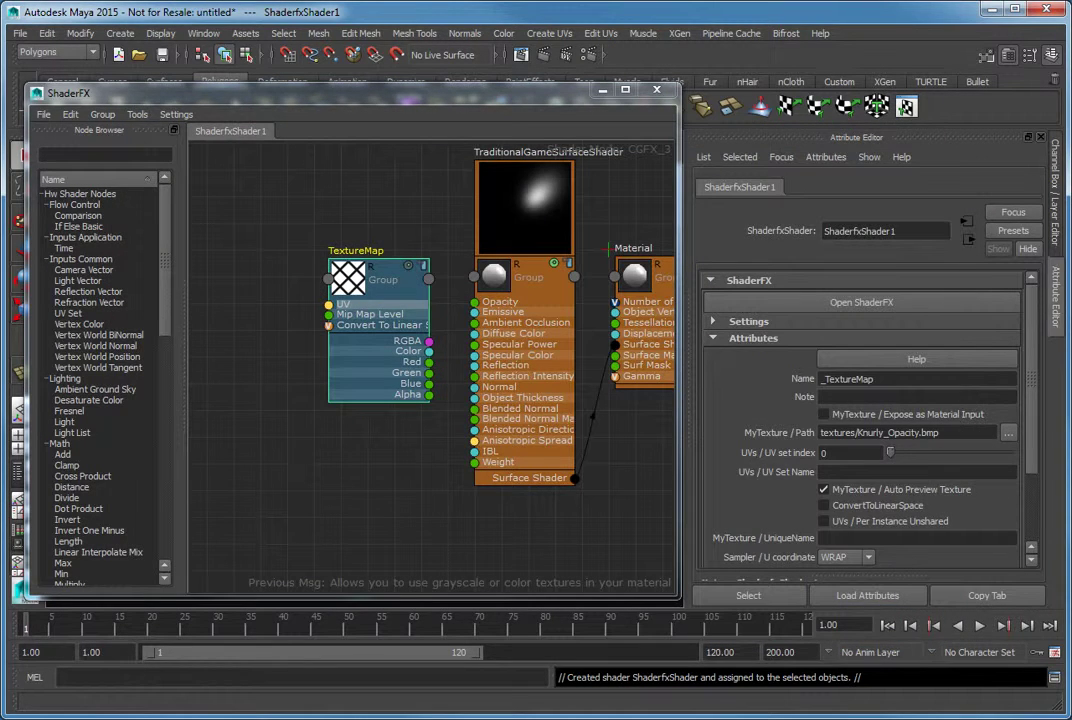
Add a Multiply math node (MulOp) and move it down and left
right_click(257, 217)
mouse_move(352, 220)
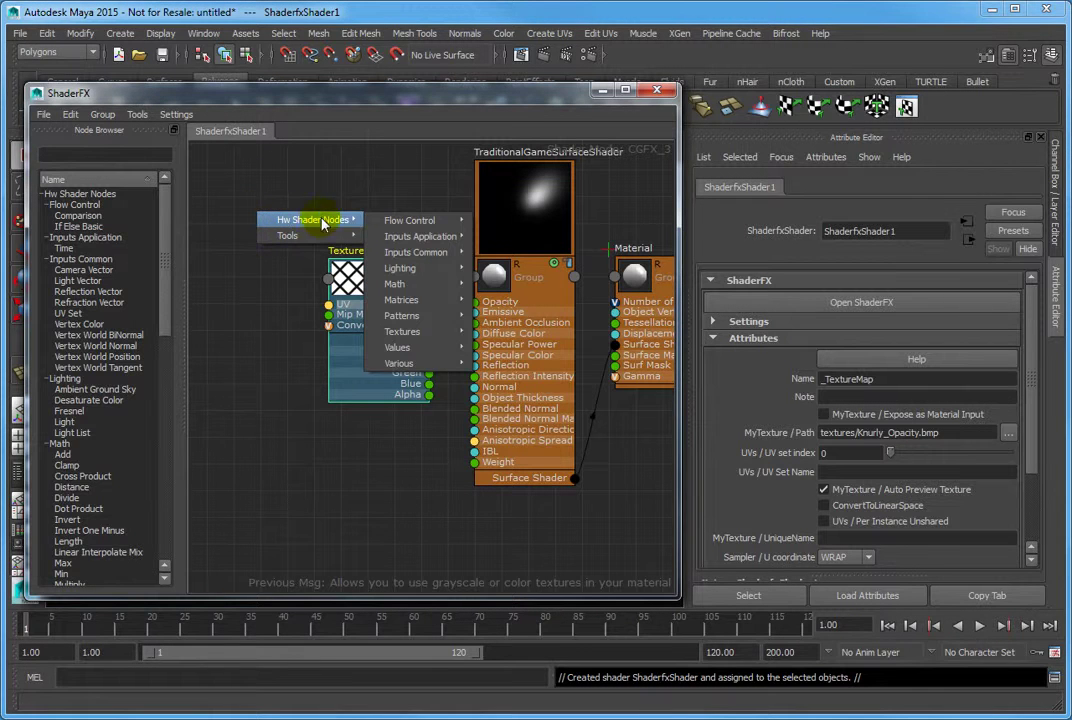
mouse_move(398, 284)
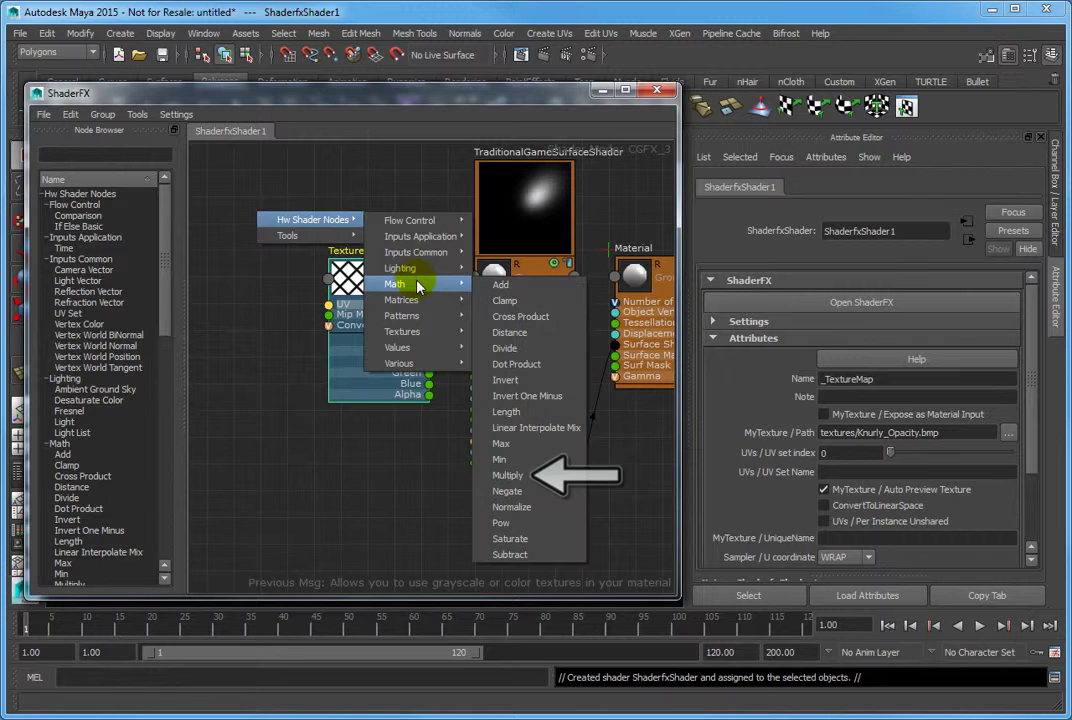
left_click(507, 475)
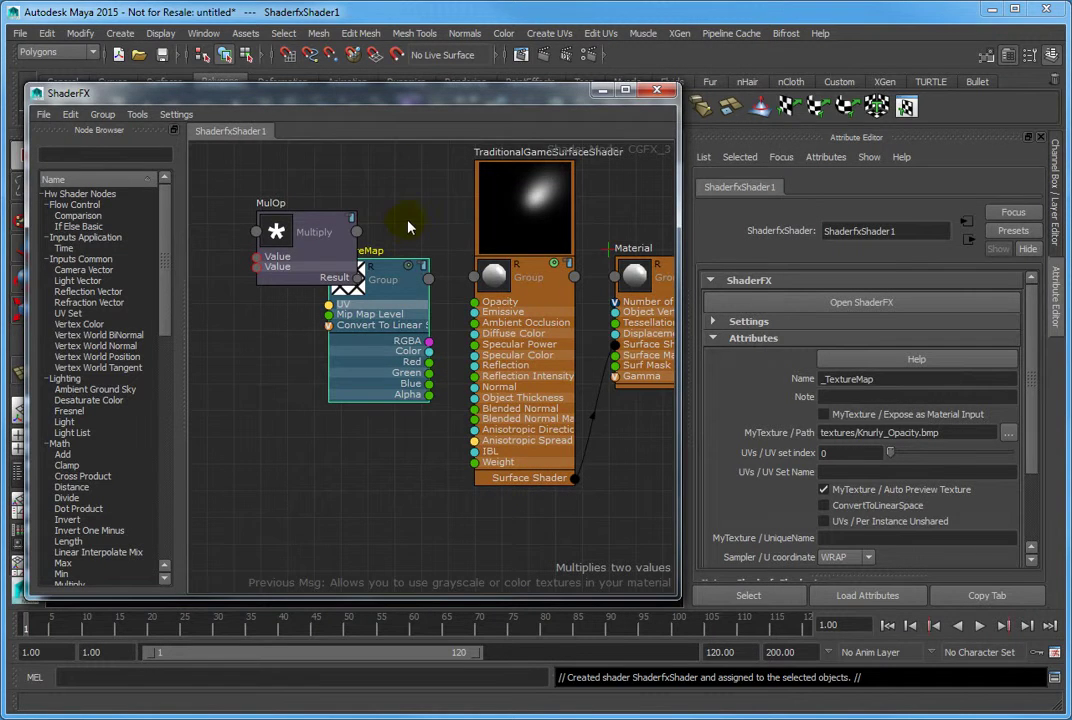
middle_click_drag(408, 227, 505, 238)
left_click_drag(408, 243, 336, 313)
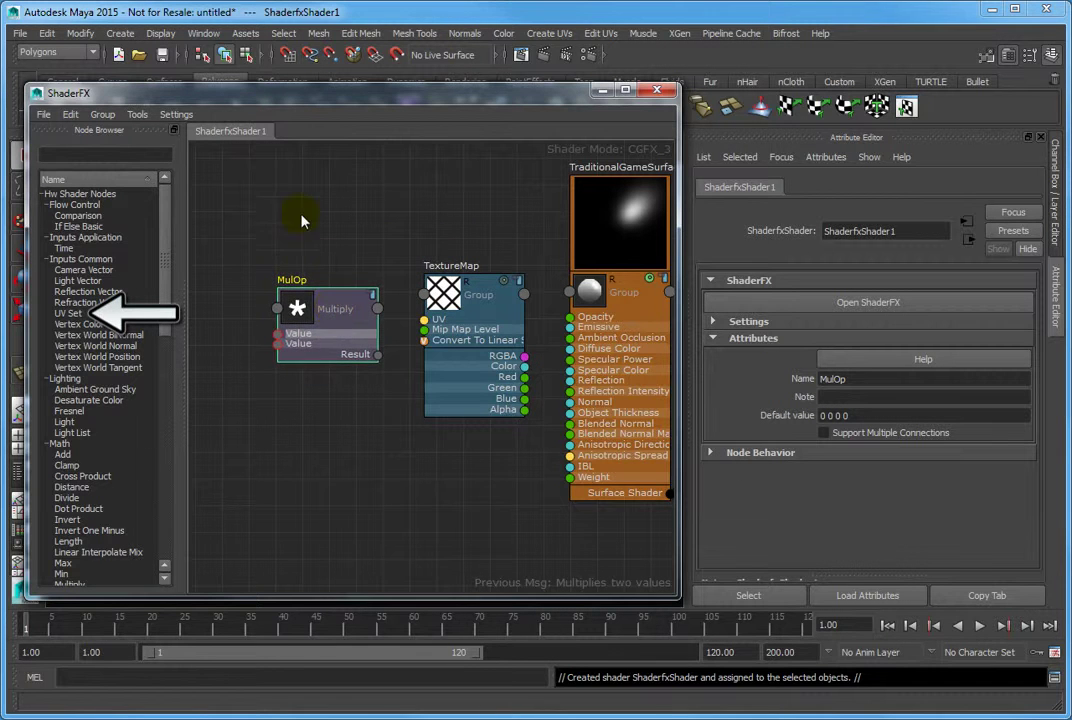
Drag a UV Set node from the Node Browser below the Multiply node
middle_click_drag(245, 200, 327, 204)
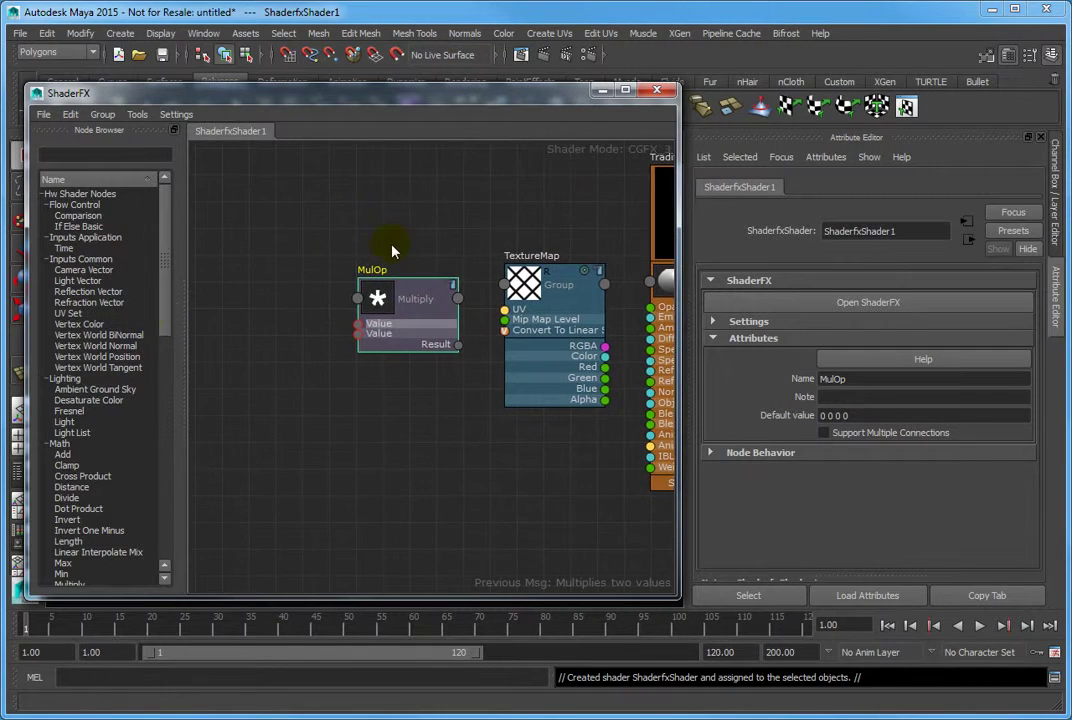
left_click_drag(68, 313, 352, 438)
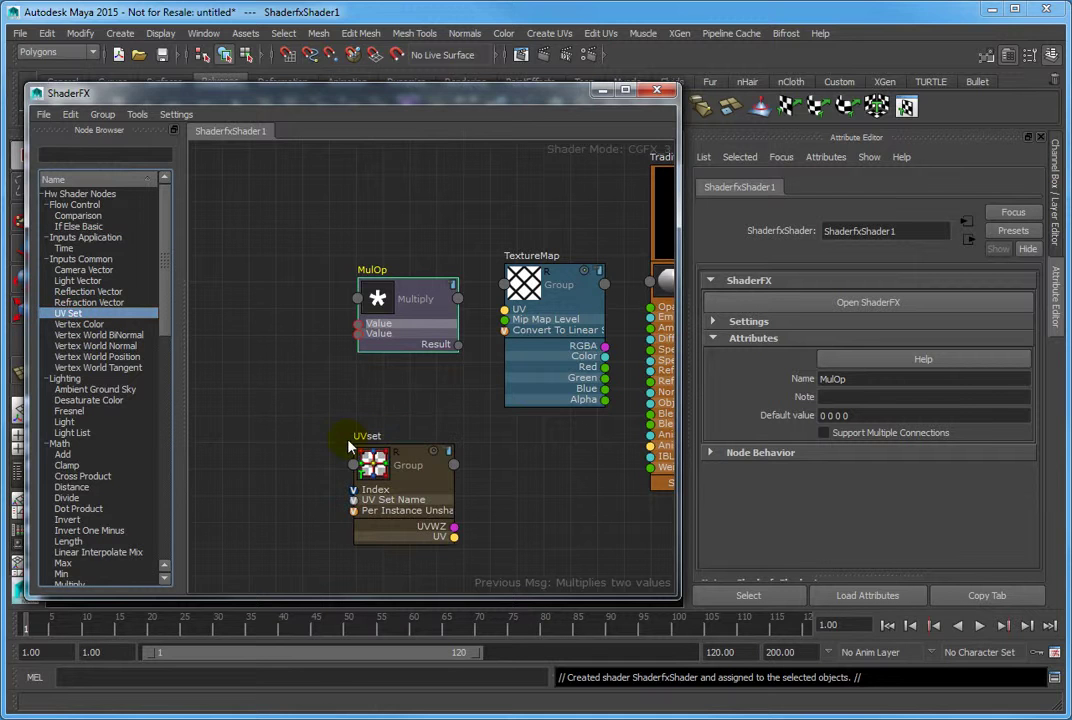
middle_click_drag(437, 440, 413, 445)
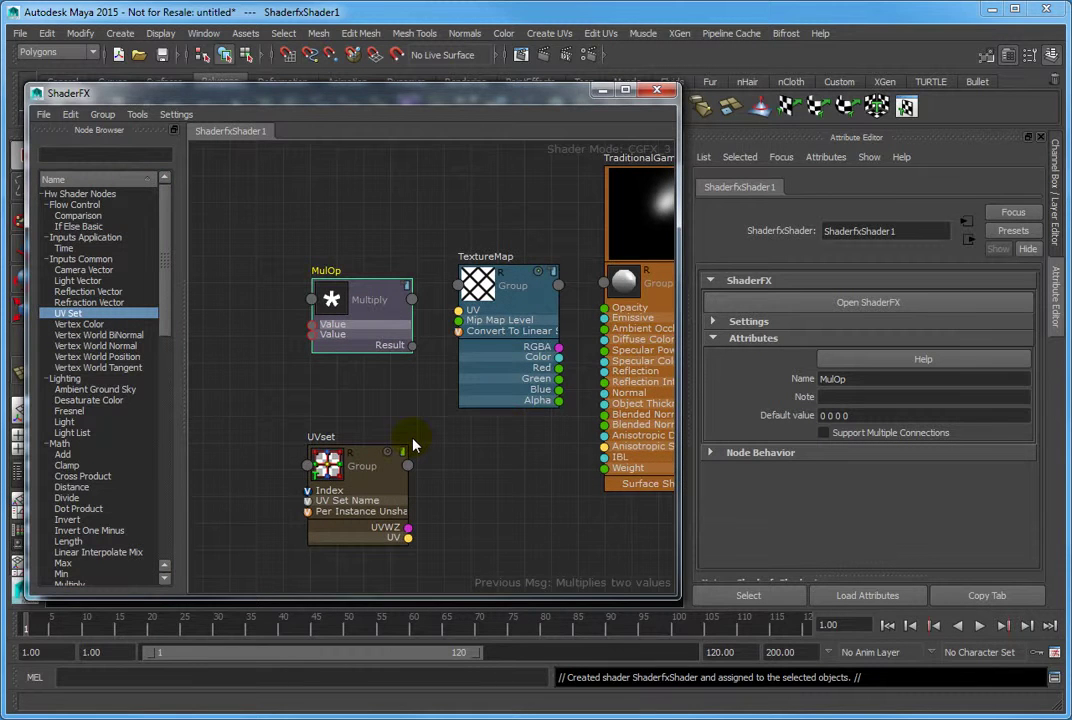
Add a Float value node left of MulOp, with the UV Set node below it
right_click(254, 369)
mouse_move(295, 371)
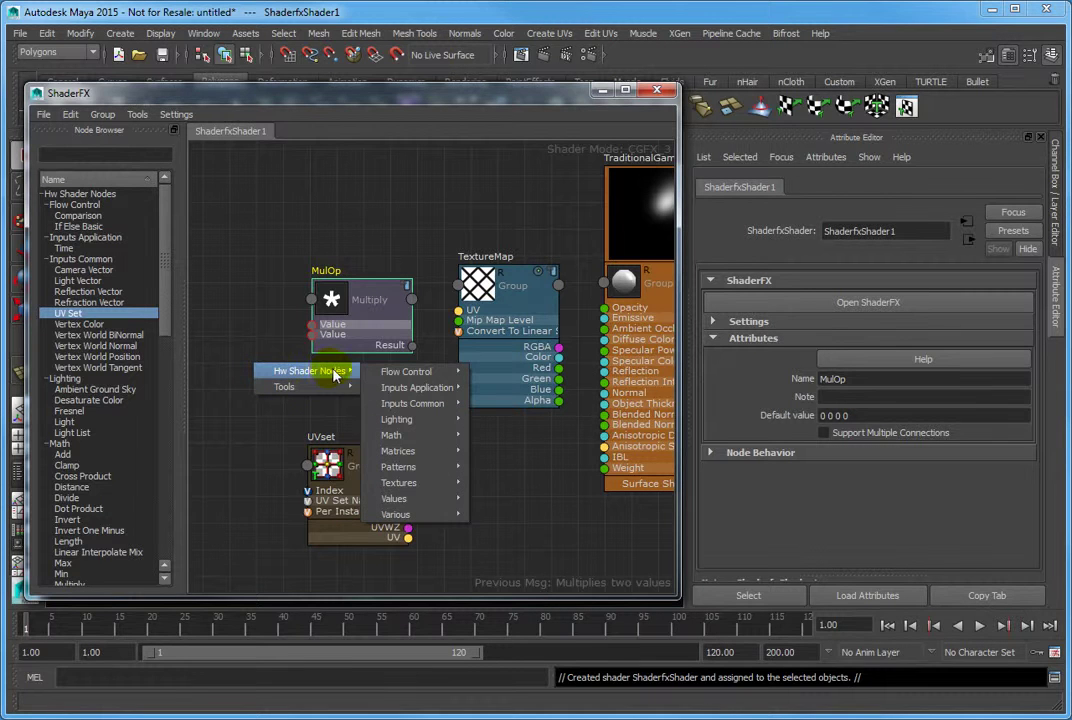
mouse_move(426, 498)
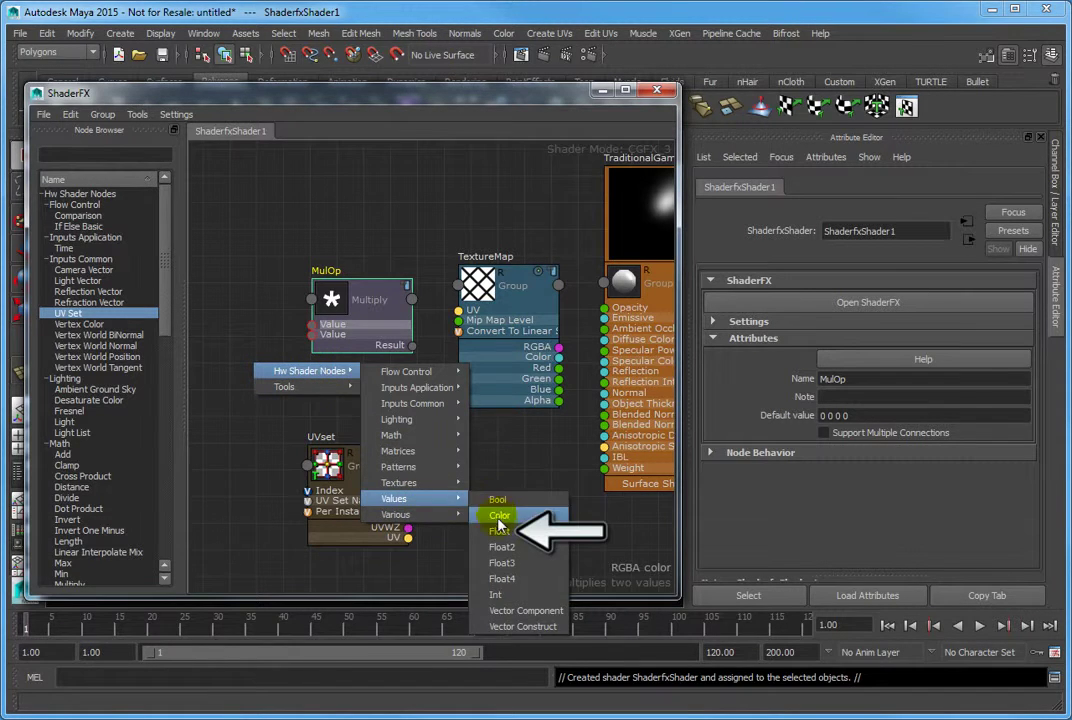
left_click(499, 531)
middle_click_drag(443, 459, 576, 470)
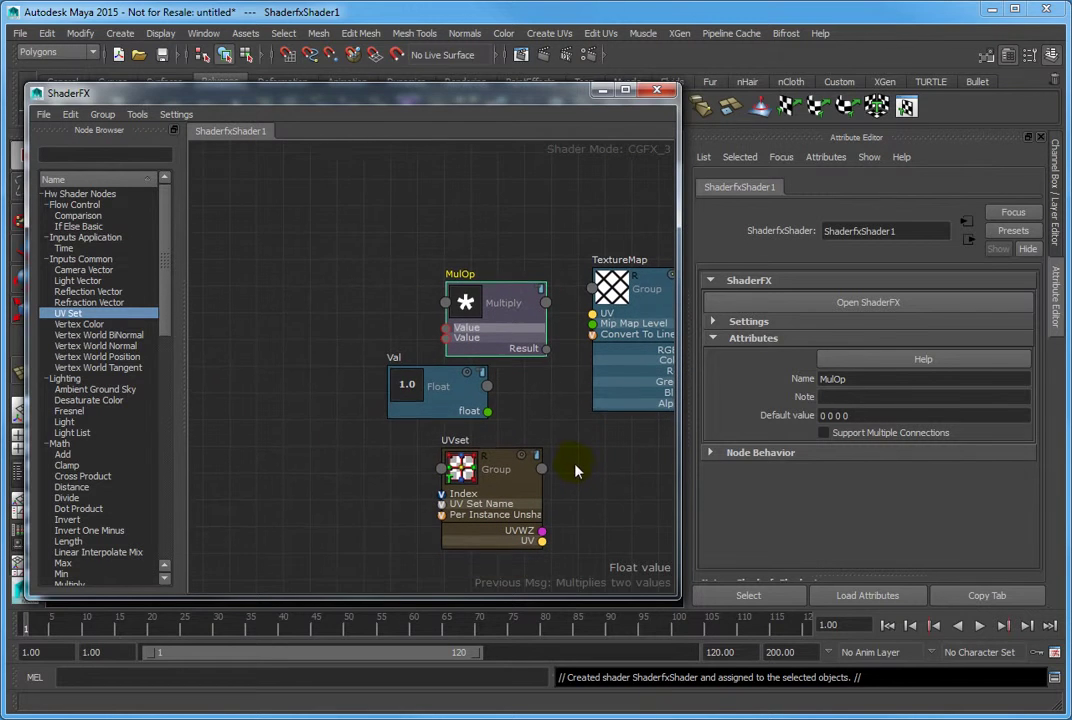
left_click(438, 388)
left_click_drag(438, 388, 320, 308)
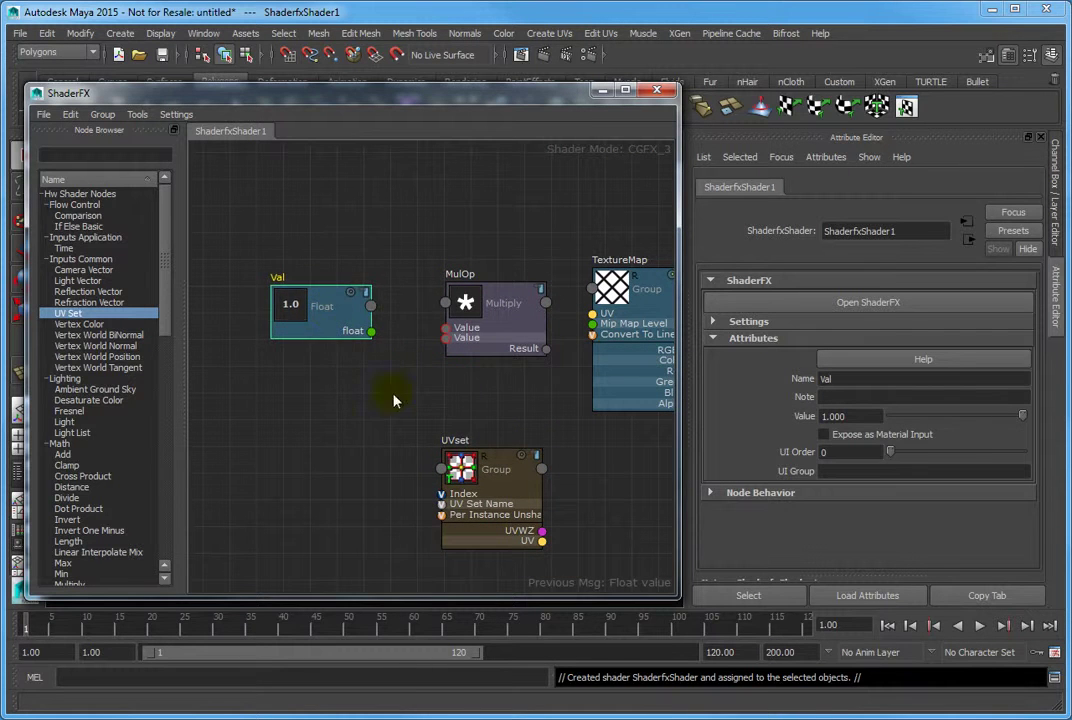
left_click_drag(497, 473, 318, 396)
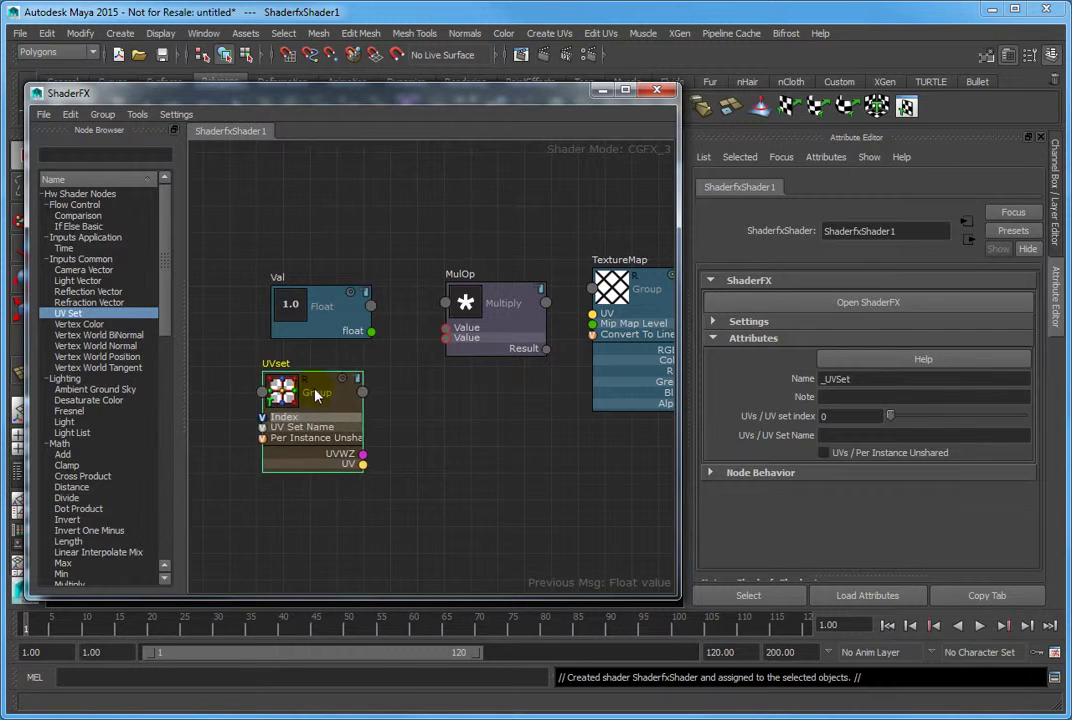
Connect UVset's UV output to MulOp's first Value, with UVset placed above Float
left_click_drag(363, 466, 446, 335)
left_click_drag(350, 383, 348, 359)
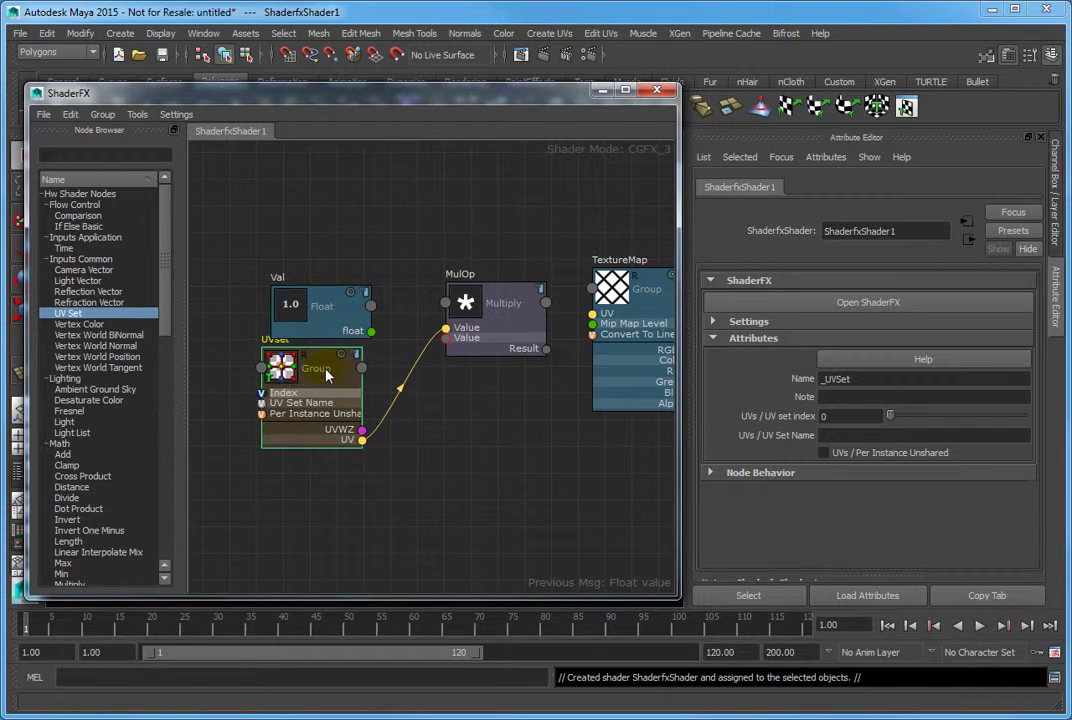
left_click_drag(323, 301, 316, 500)
left_click_drag(275, 352, 267, 264)
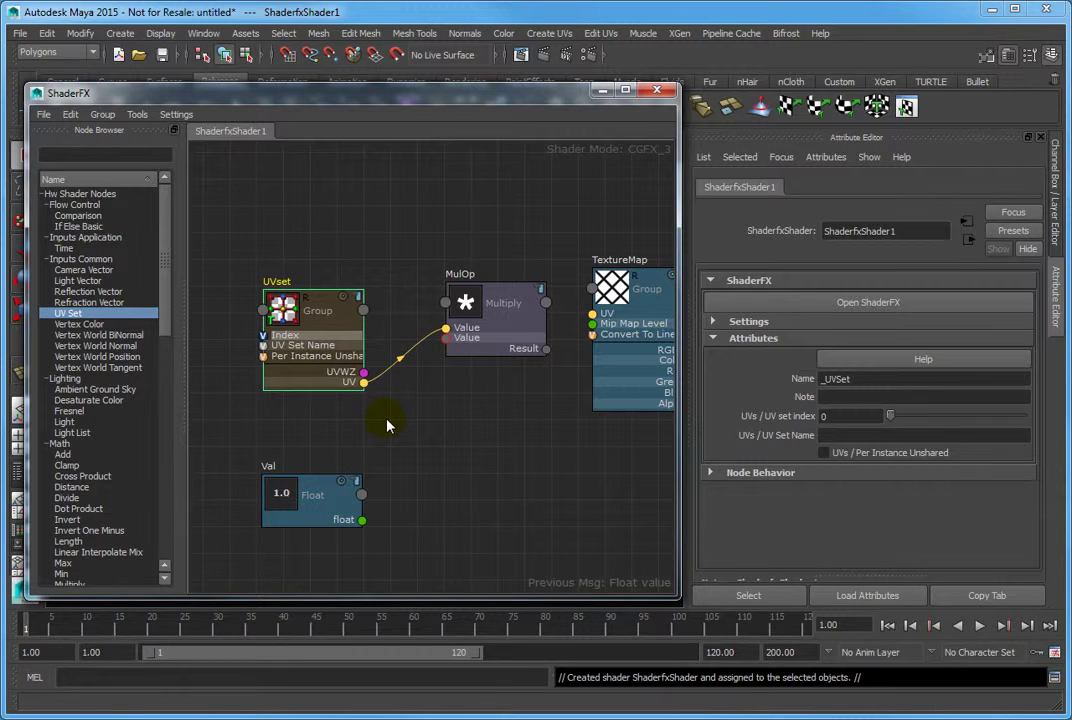
Wire Float into MulOp's second Value, MulOp Result into TextureMap UV, and Color into Diffuse Color
left_click_drag(322, 500, 445, 338)
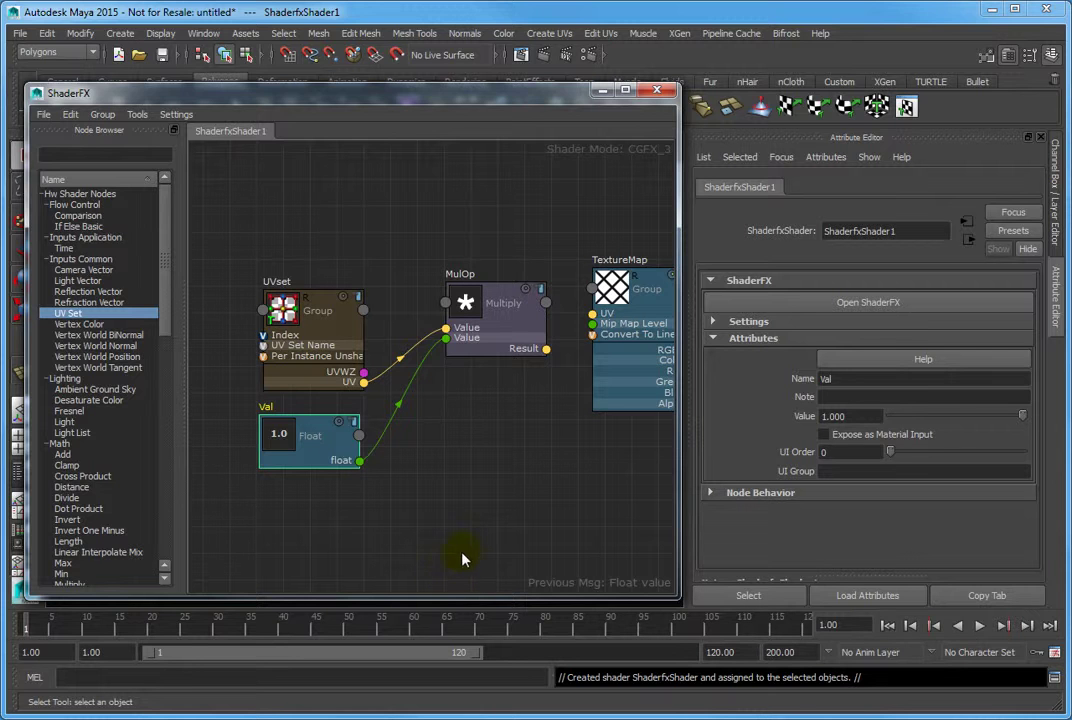
middle_click_drag(510, 495, 394, 513)
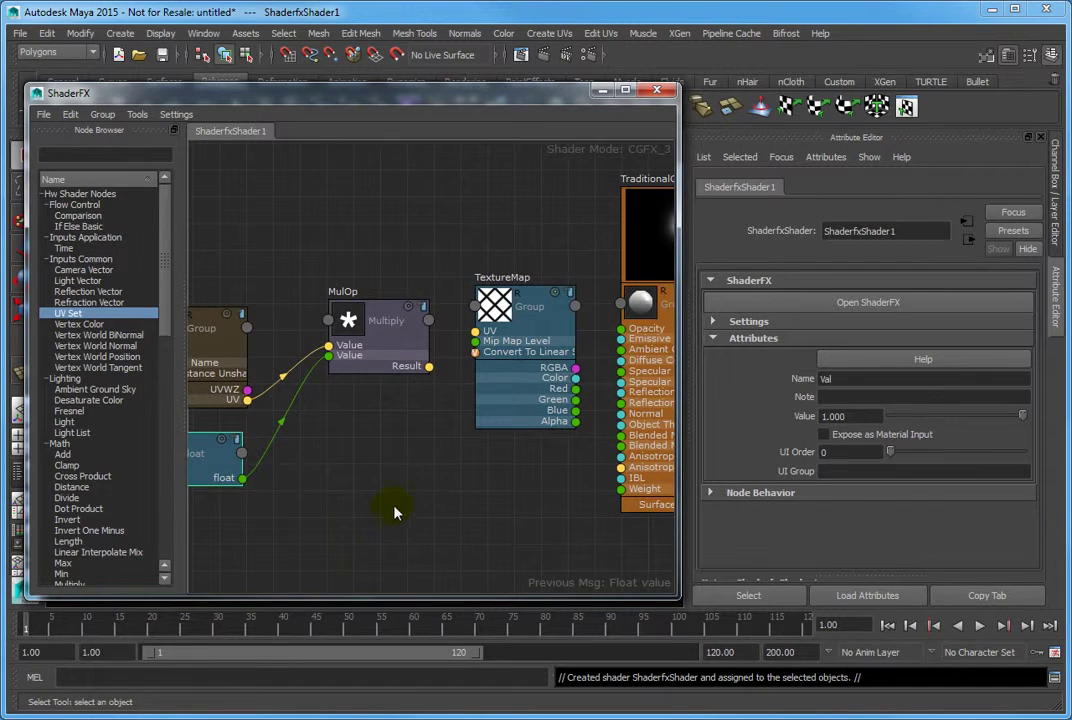
left_click_drag(429, 366, 474, 331)
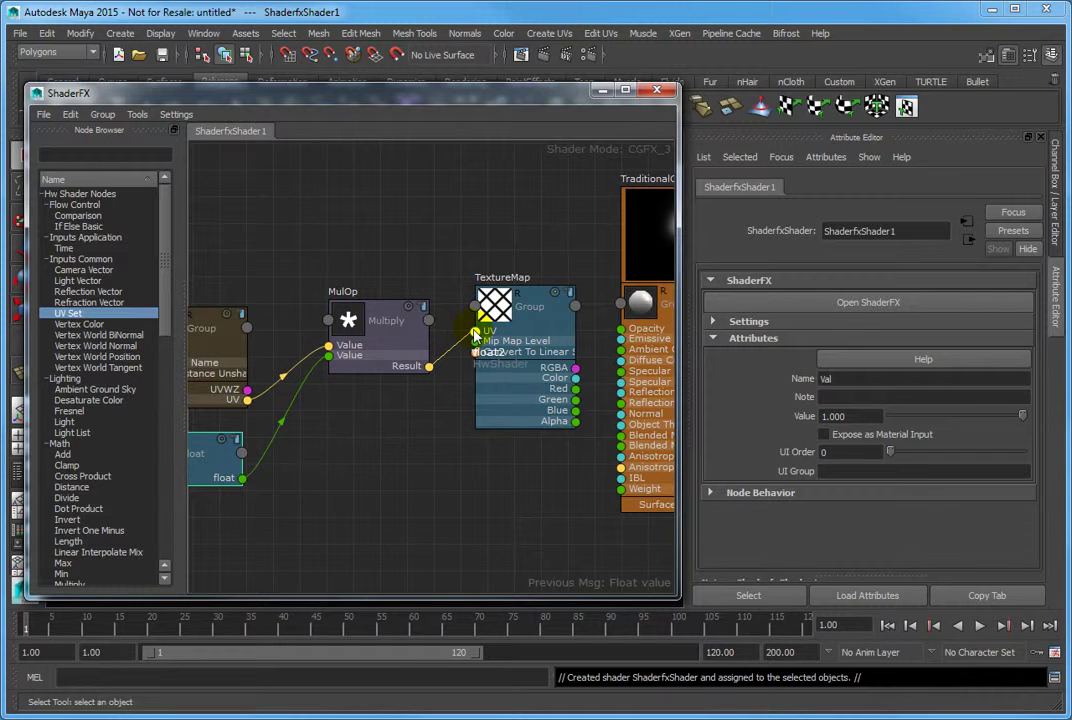
middle_click_drag(537, 500, 377, 500)
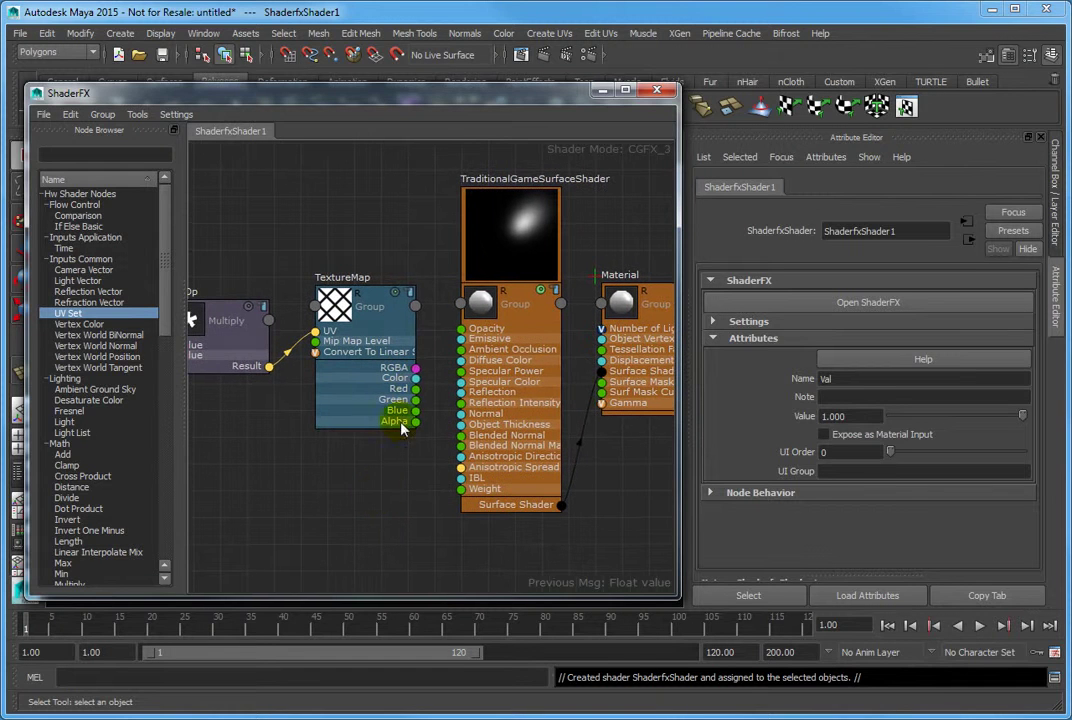
left_click_drag(423, 386, 461, 360)
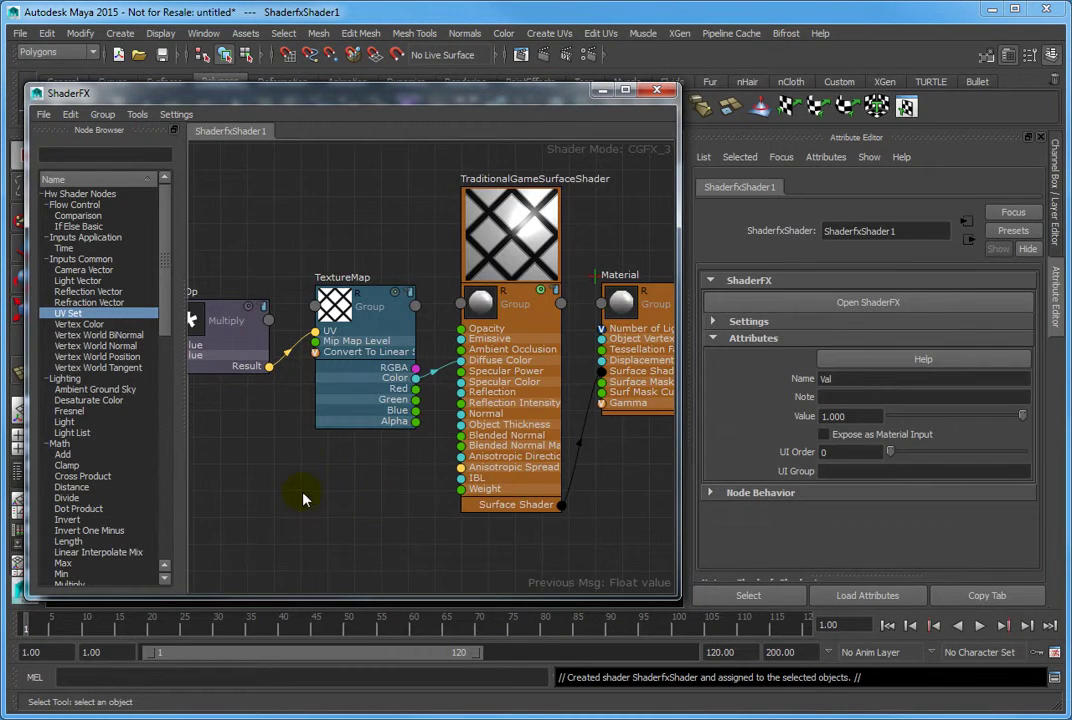
Change the Float node Val's value to 20 in the Attribute Editor
middle_click_drag(304, 495, 510, 457)
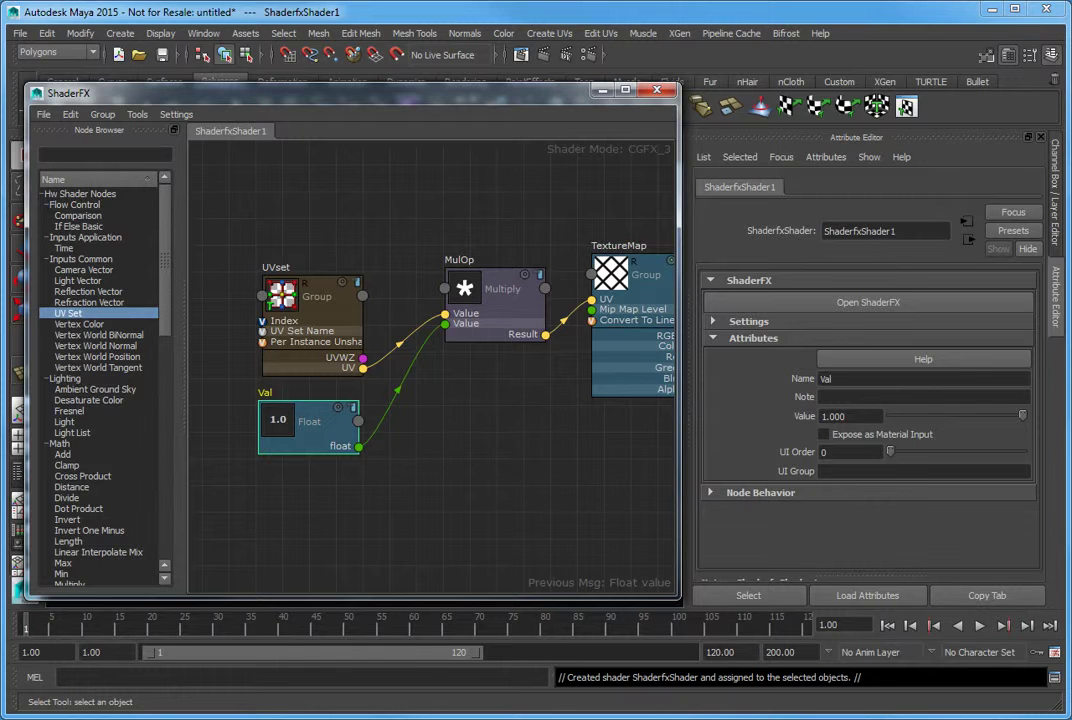
double_click(855, 415)
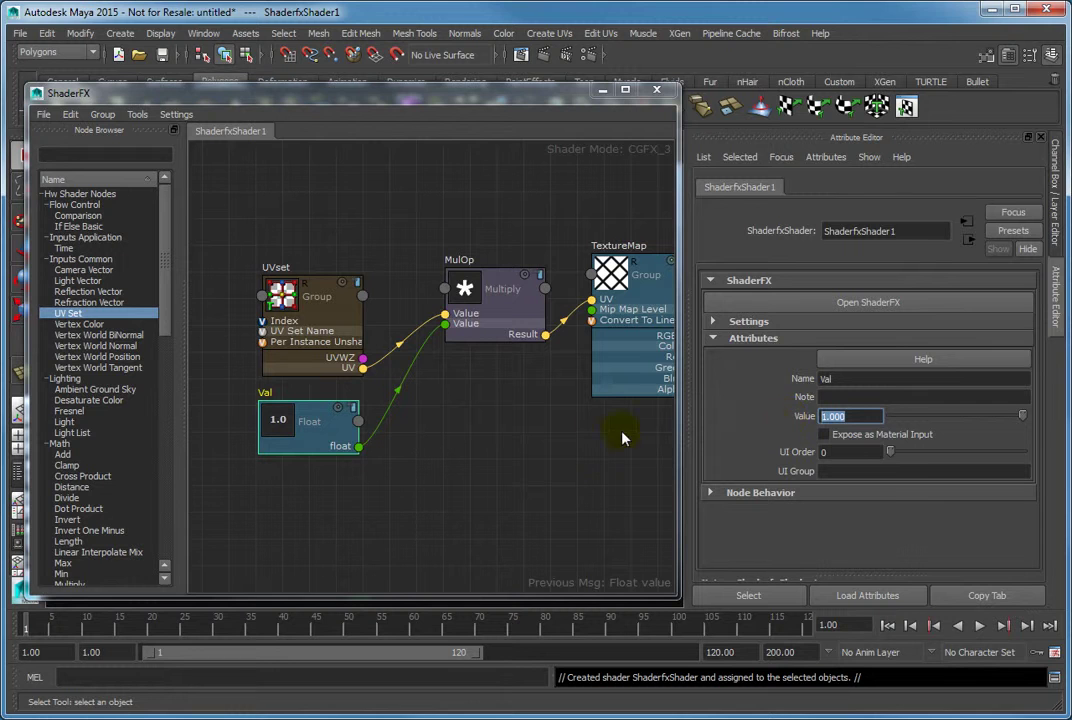
middle_click_drag(600, 438, 376, 455)
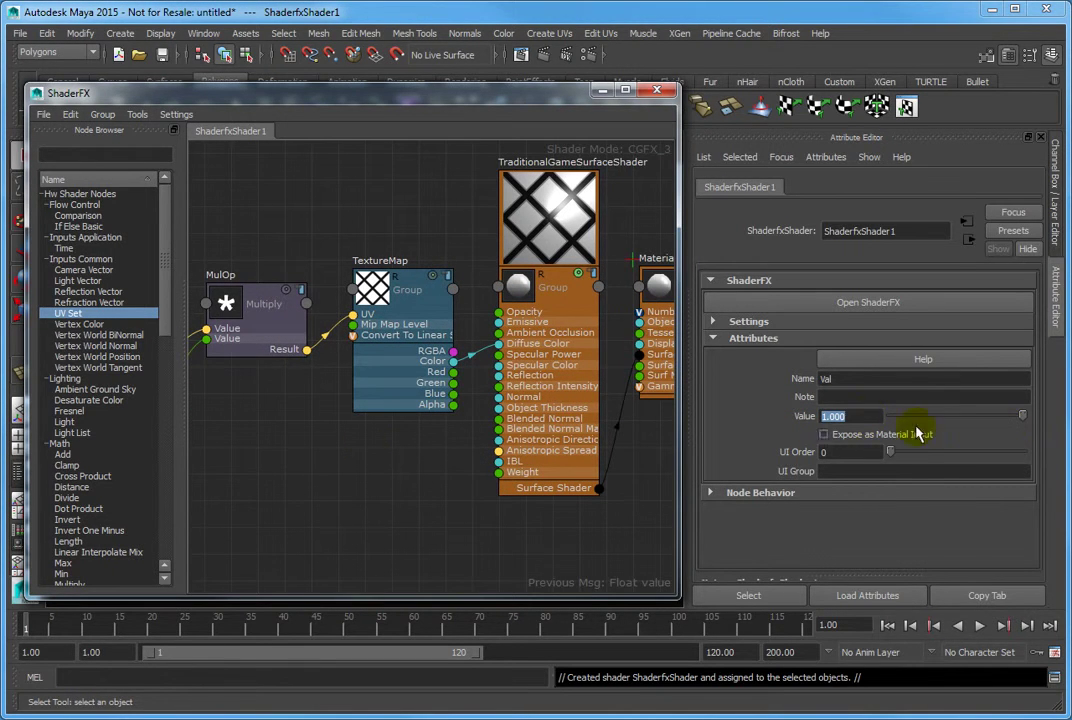
type("20")
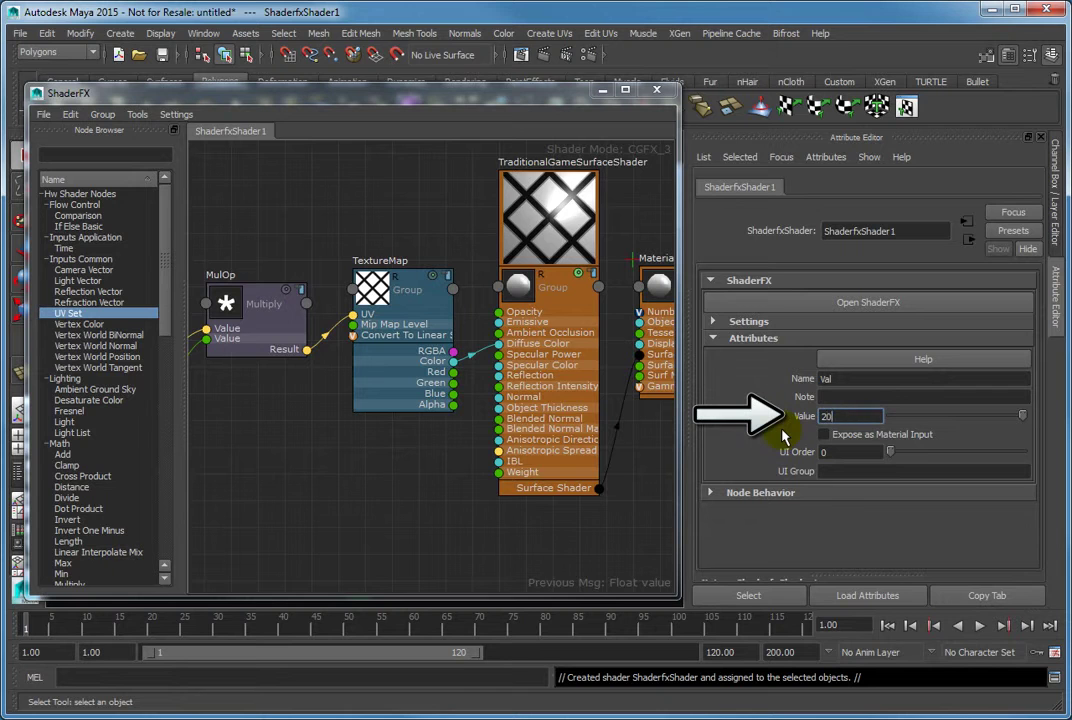
key("Return")
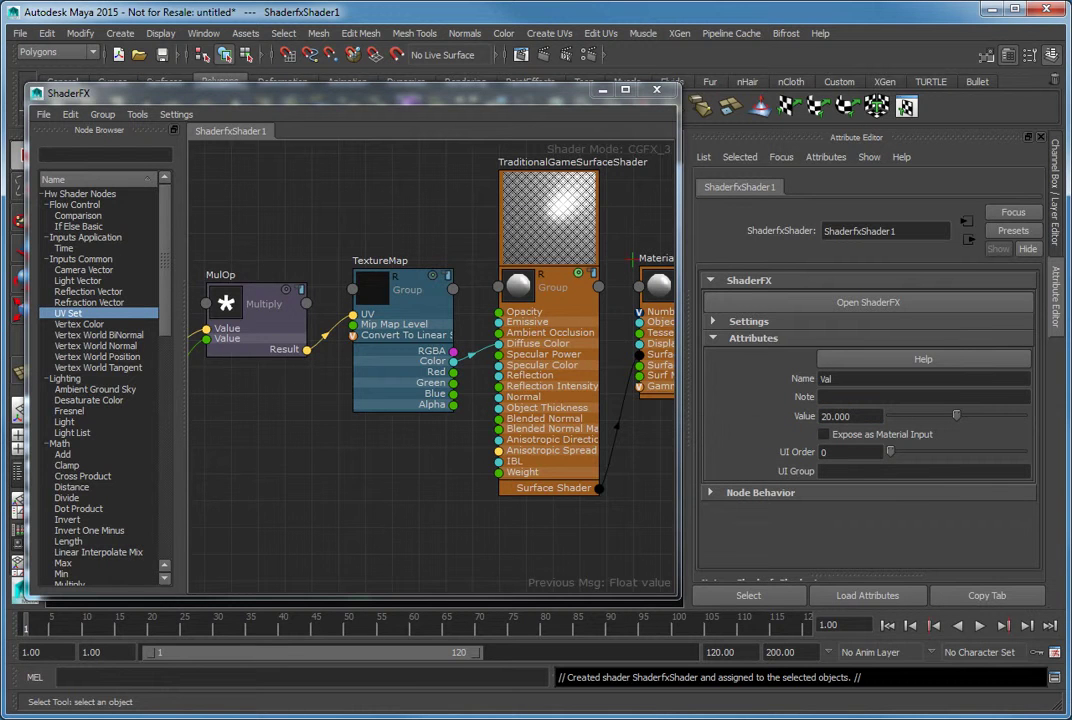